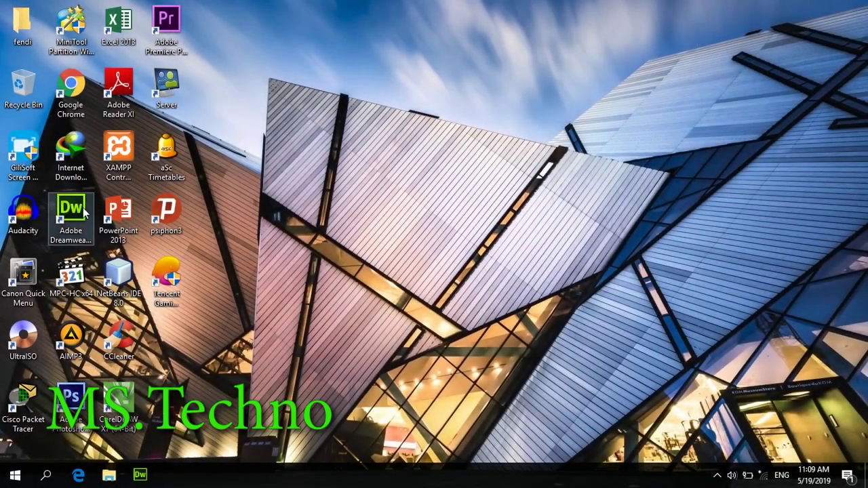
- Launch Photoshop and open the Model_Hijab_Terlaris portrait photo from the Downloads folder
click(80, 425)
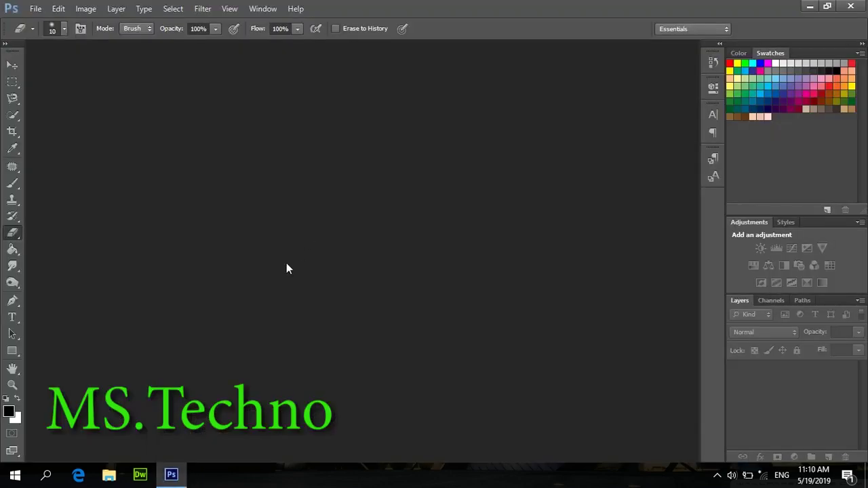
click(35, 8)
click(47, 35)
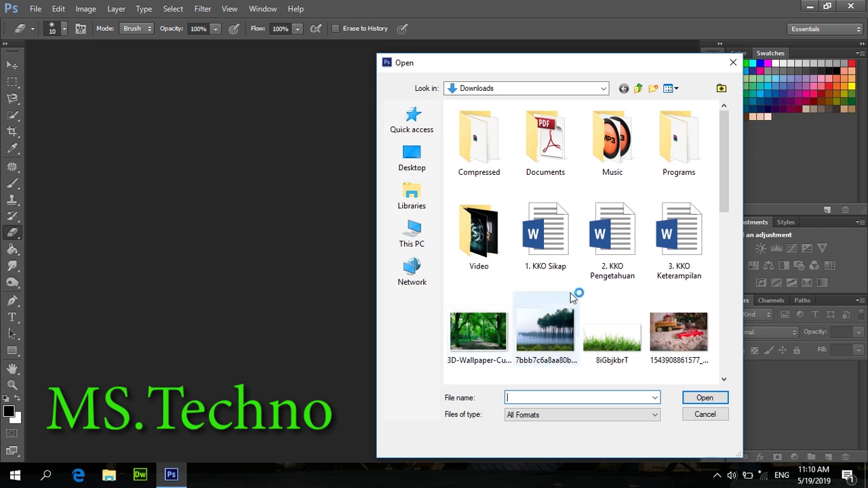
scroll(595, 283, down, 5)
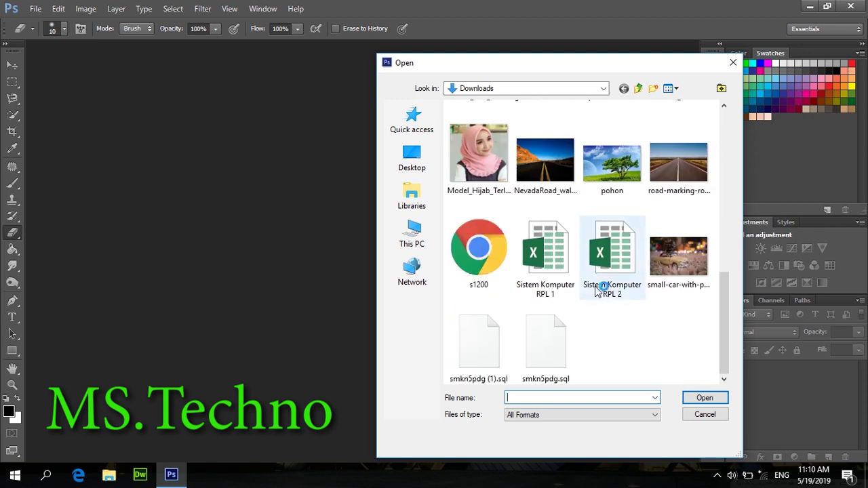
click(487, 152)
double_click(487, 152)
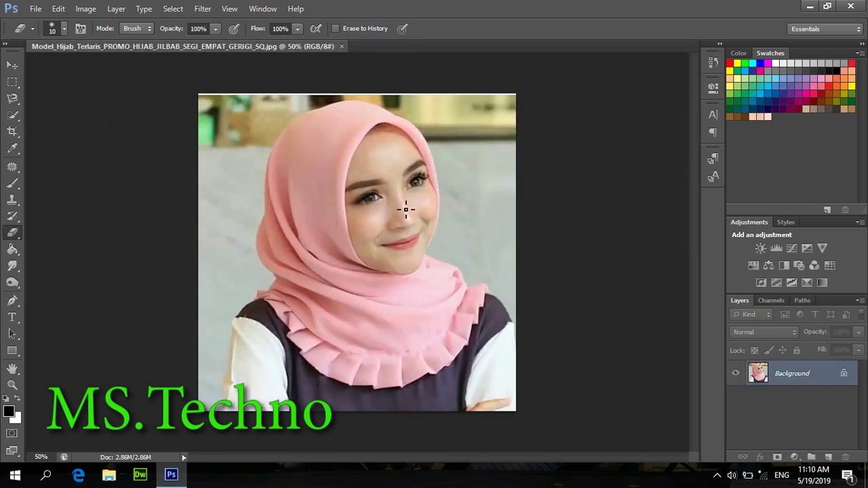
- Duplicate the Background layer and open the Filter Gallery for the copy
key(v)
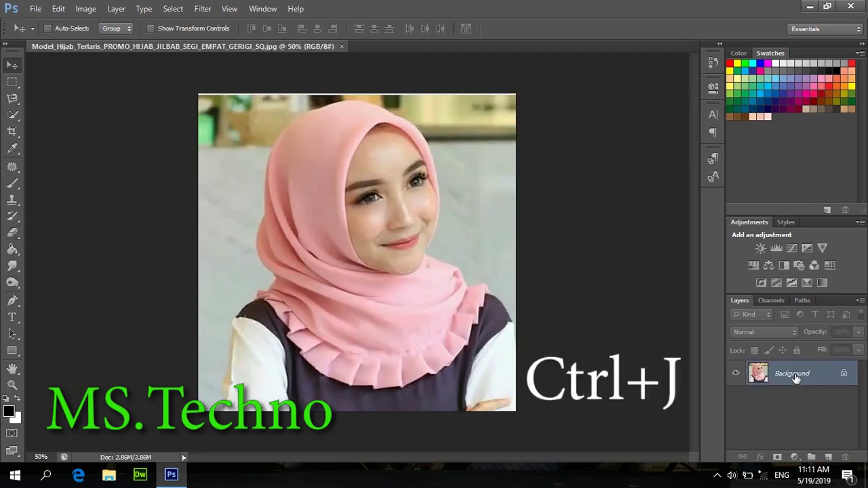
key(ctrl+j)
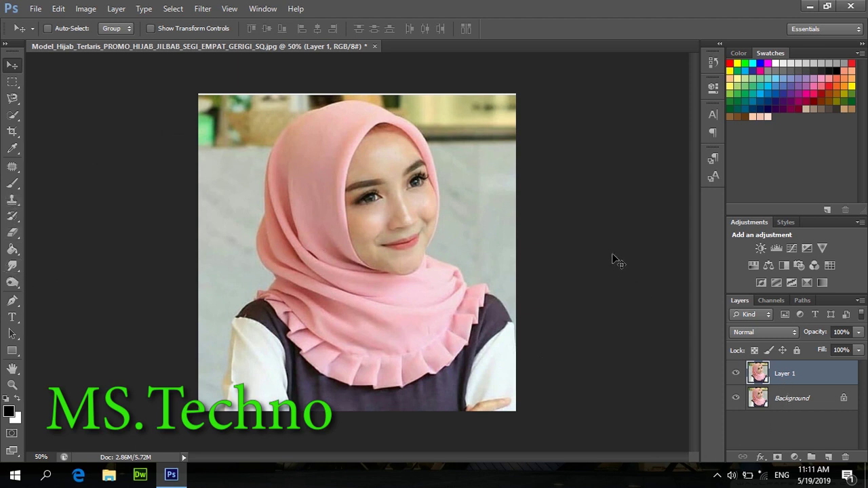
click(201, 10)
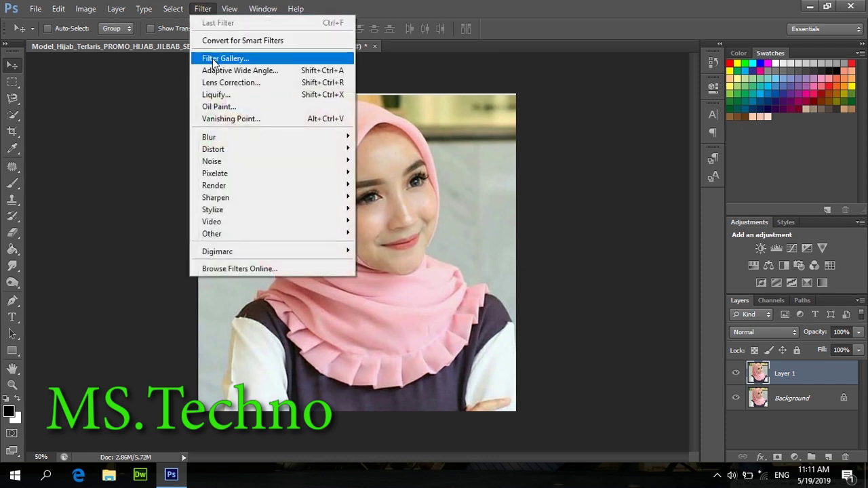
click(258, 60)
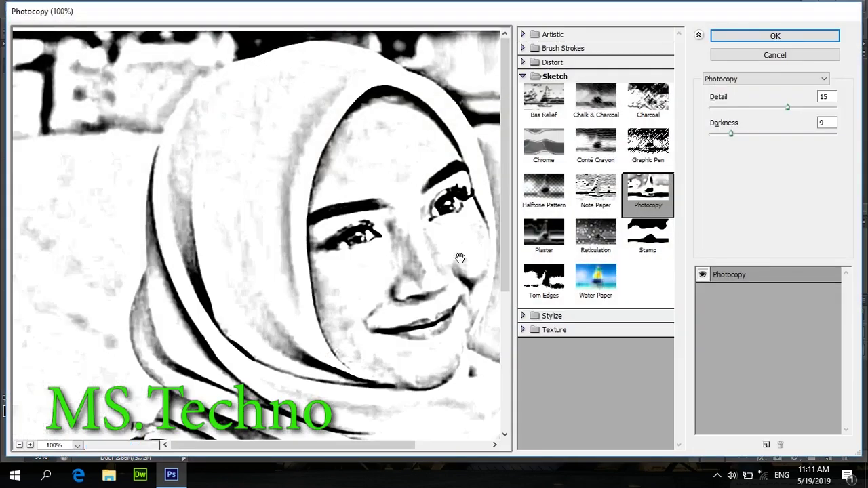
- Apply the Photocopy sketch filter to Layer 1 with Detail 19 and Darkness 12
click(541, 78)
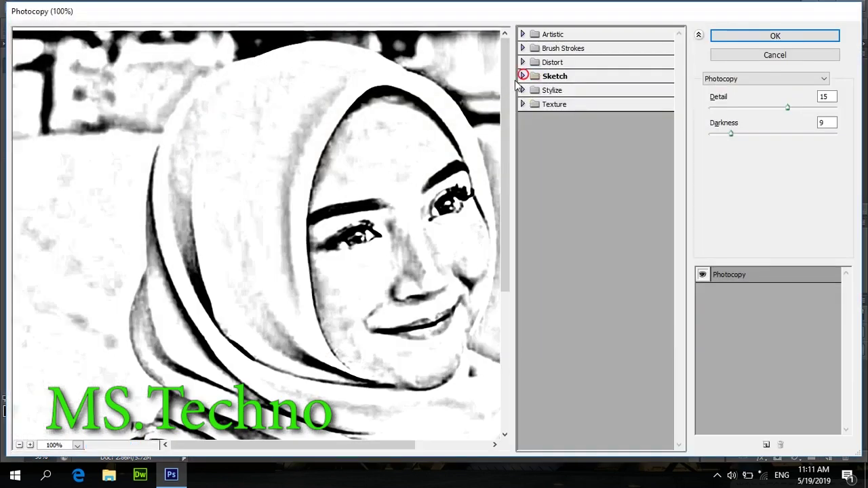
click(541, 78)
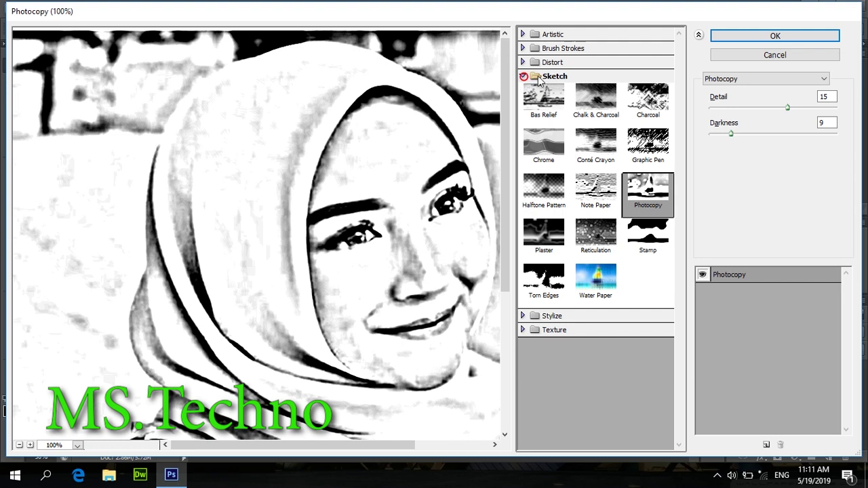
click(655, 161)
click(648, 194)
scroll(359, 236, down, 1)
alt+click(345, 231)
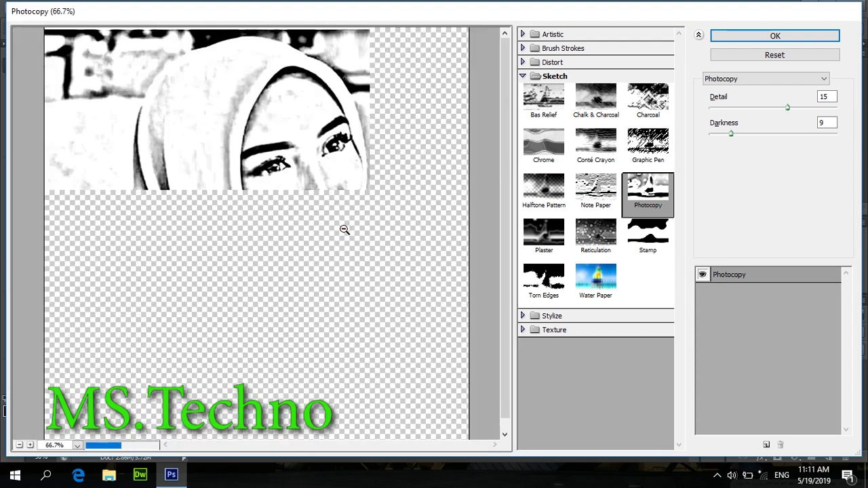
alt+click(344, 229)
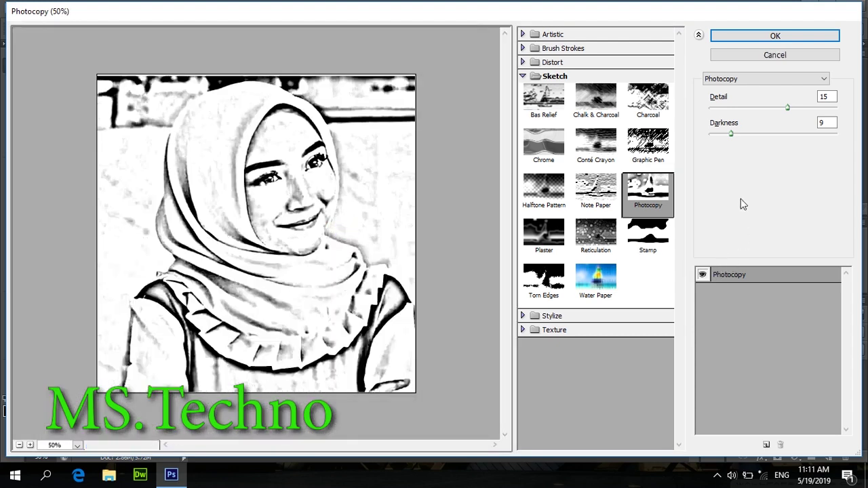
drag(788, 108, 807, 111)
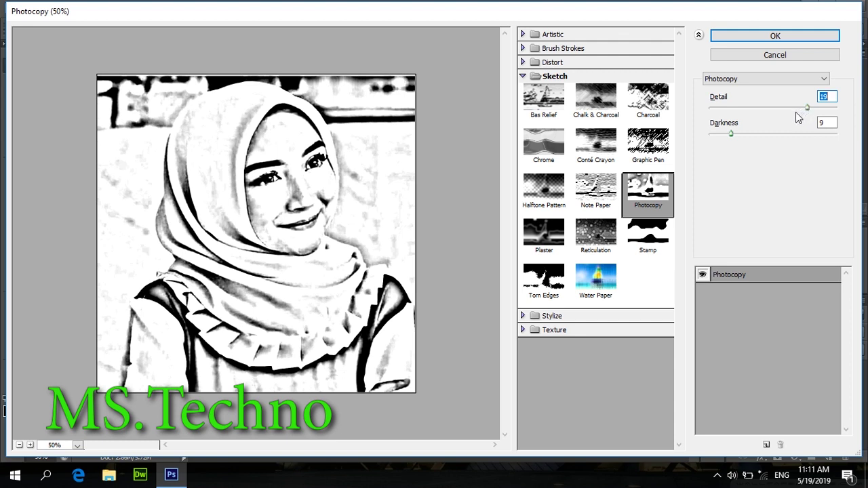
drag(729, 137, 740, 140)
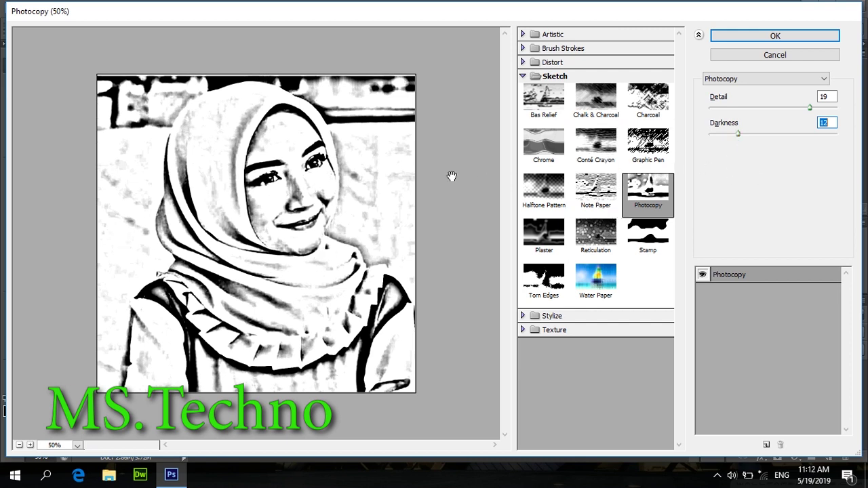
click(762, 38)
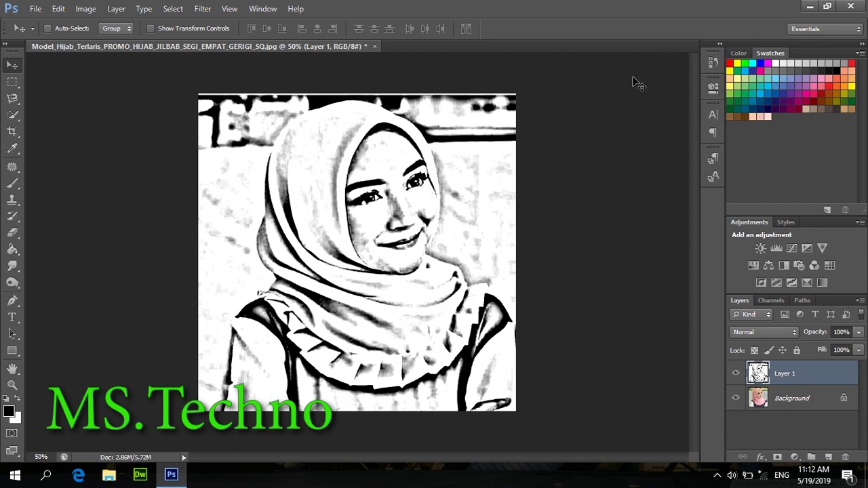
- Add a new empty layer with default settings directly above the Background layer
click(781, 399)
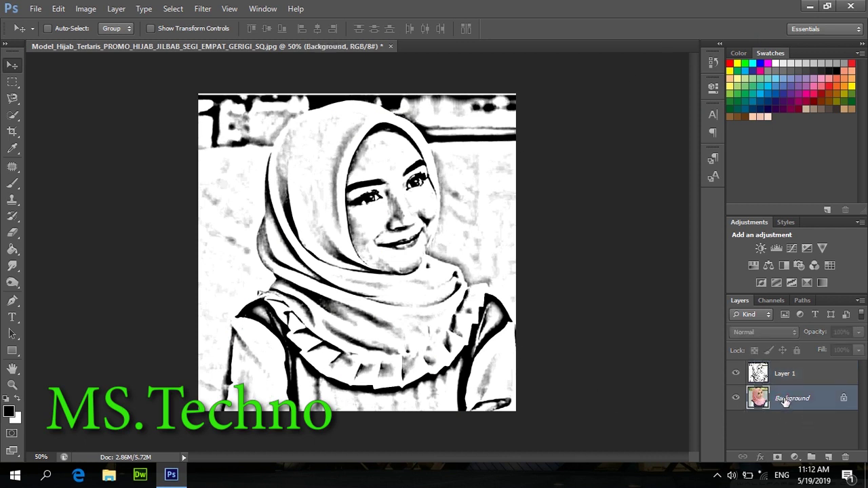
click(793, 373)
click(779, 398)
key(shift+ctrl+n)
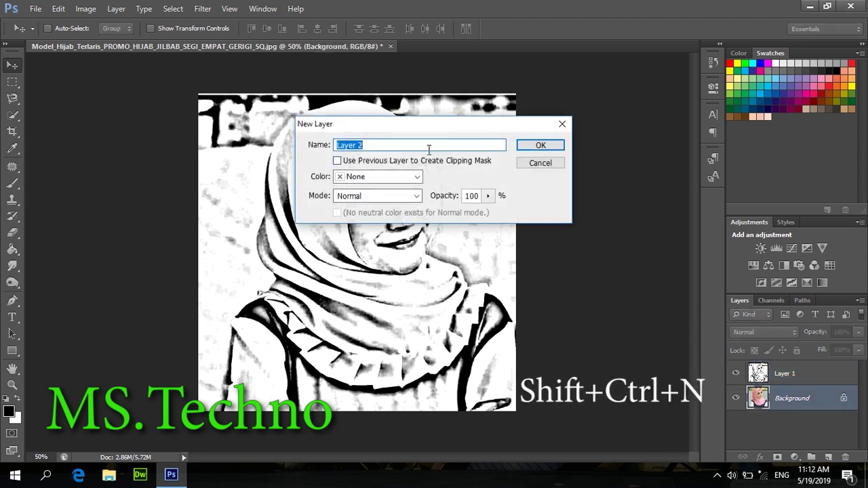
click(545, 145)
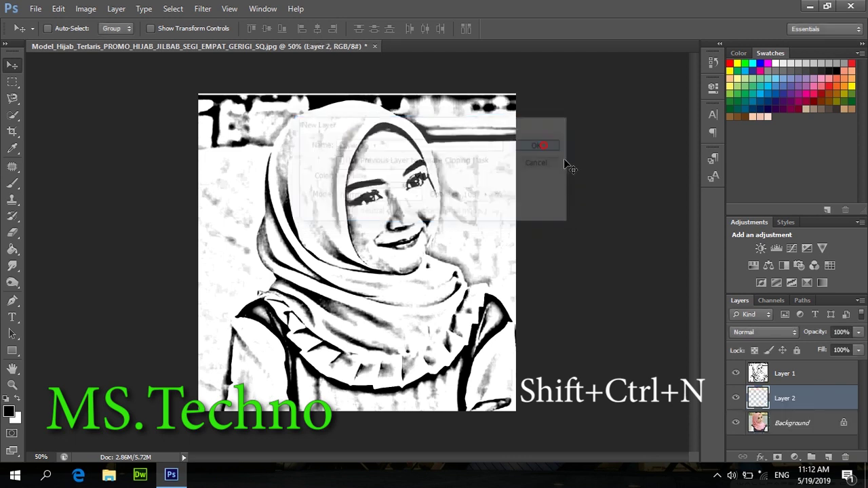
- Set the foreground colour to turquoise 04edc9 and fill Layer 2 with it using the Paint Bucket
click(13, 250)
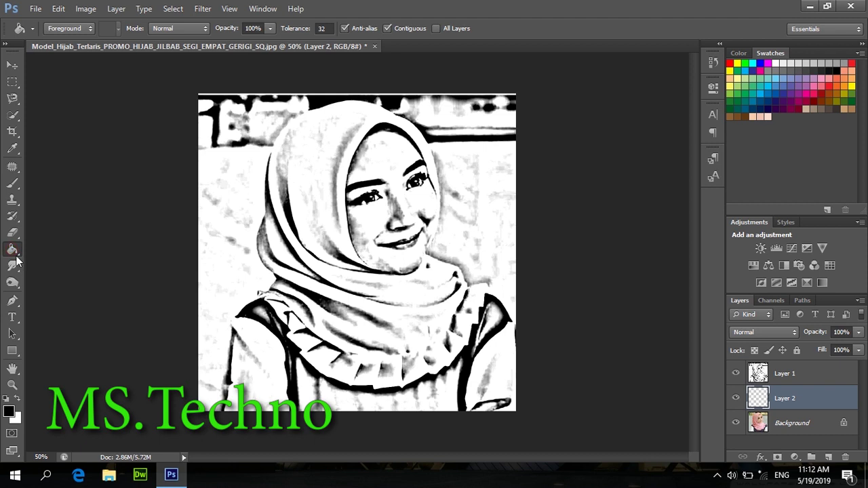
right_click(16, 255)
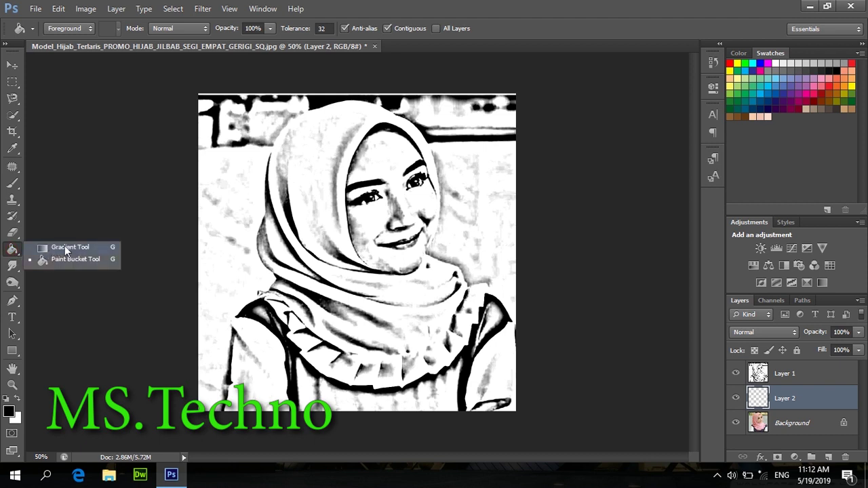
click(50, 259)
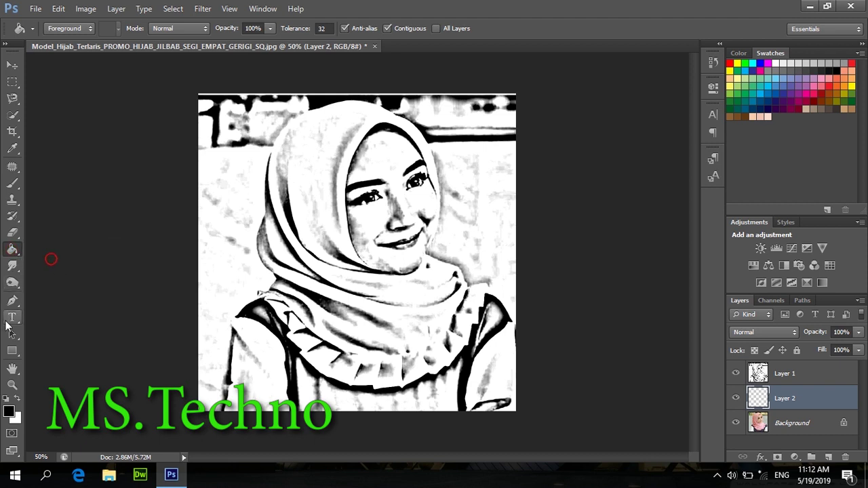
click(9, 411)
drag(630, 296, 632, 334)
click(610, 261)
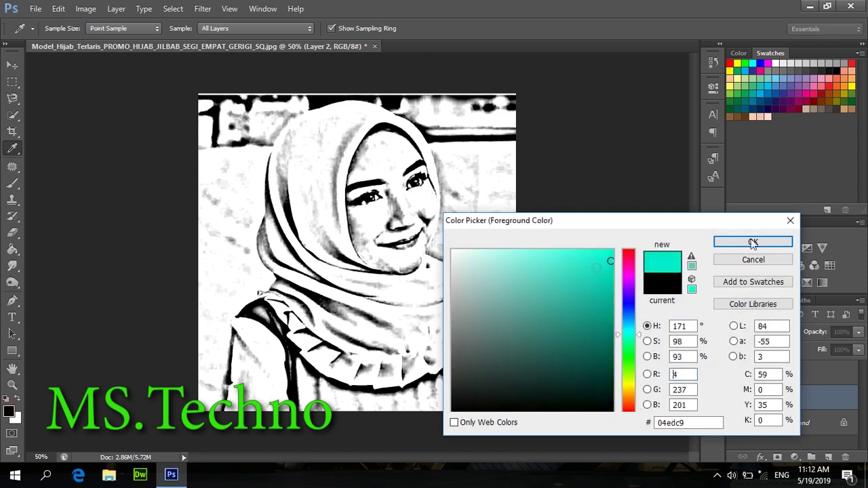
click(752, 243)
click(294, 221)
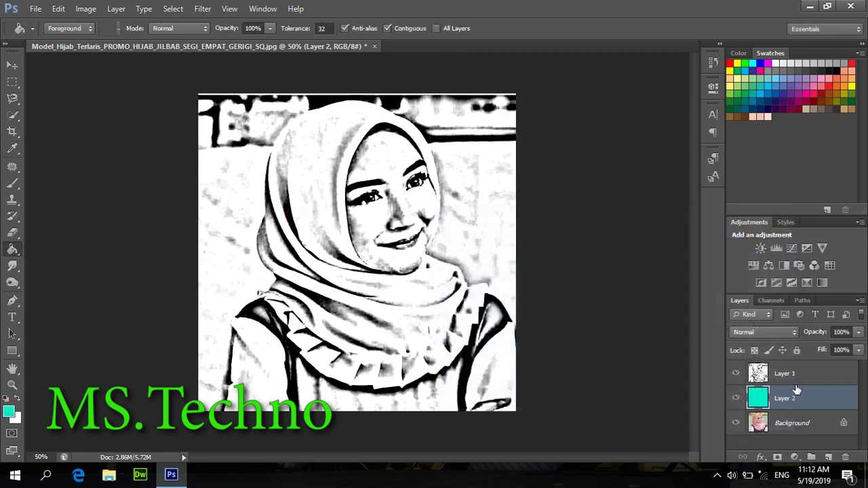
- Hide and show Layer 1 to check the turquoise fill beneath it
click(734, 376)
click(734, 376)
click(735, 378)
click(734, 378)
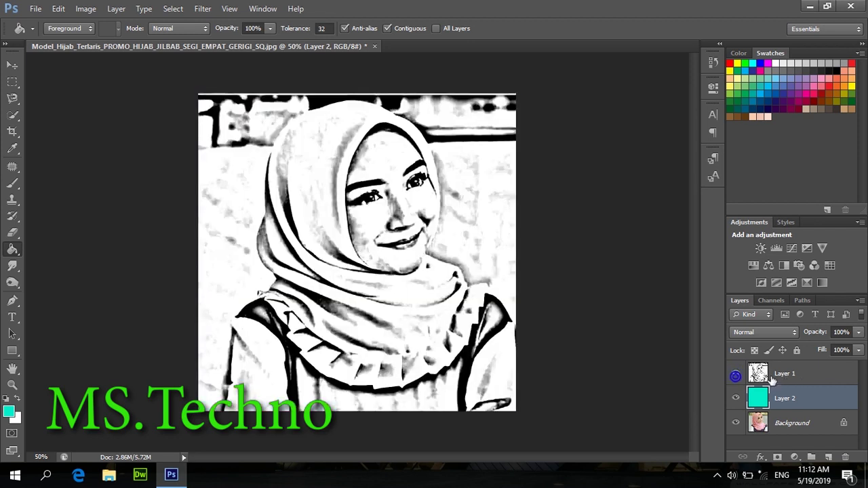
- In Layer 1's blending options, set Blend If to Gray and lower the This Layer white limit to about 172
double_click(851, 372)
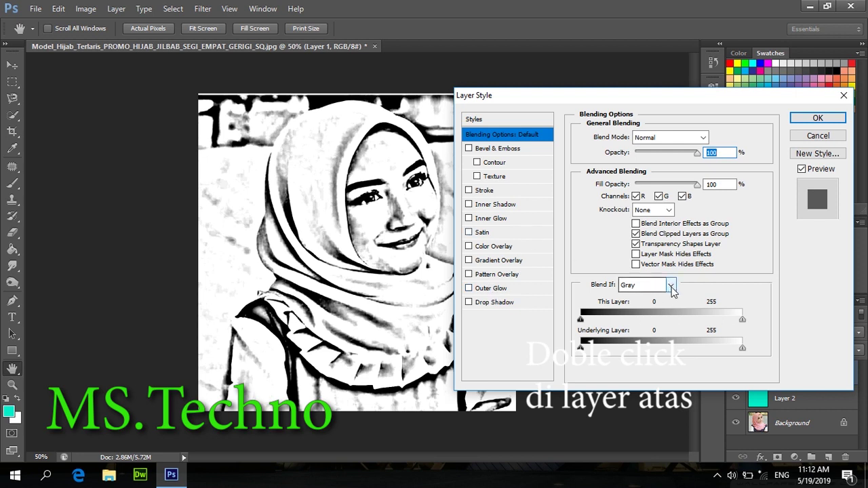
click(671, 285)
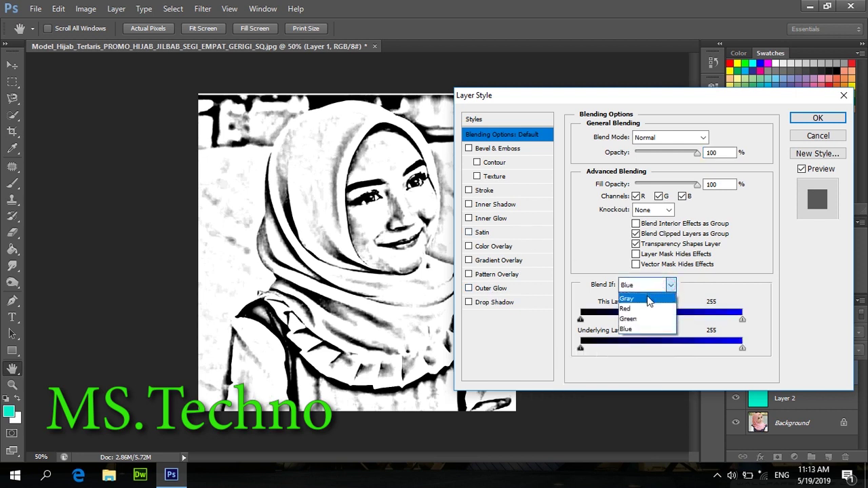
click(647, 297)
drag(742, 318, 695, 323)
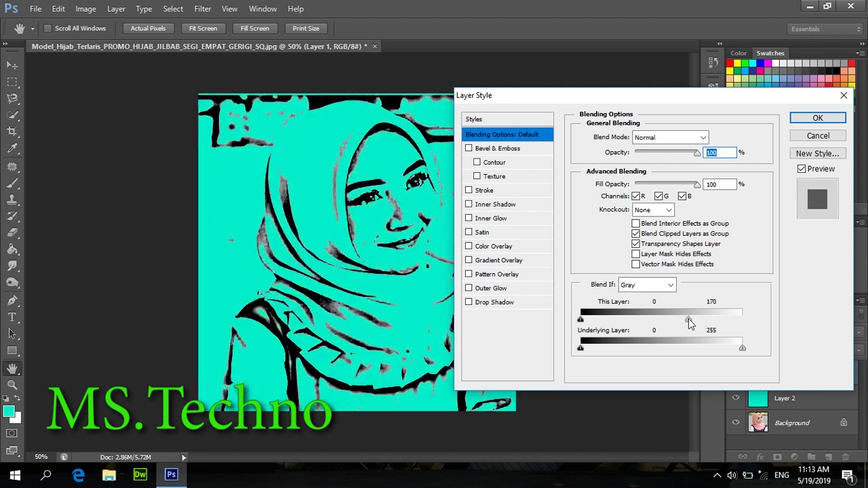
drag(688, 318, 706, 317)
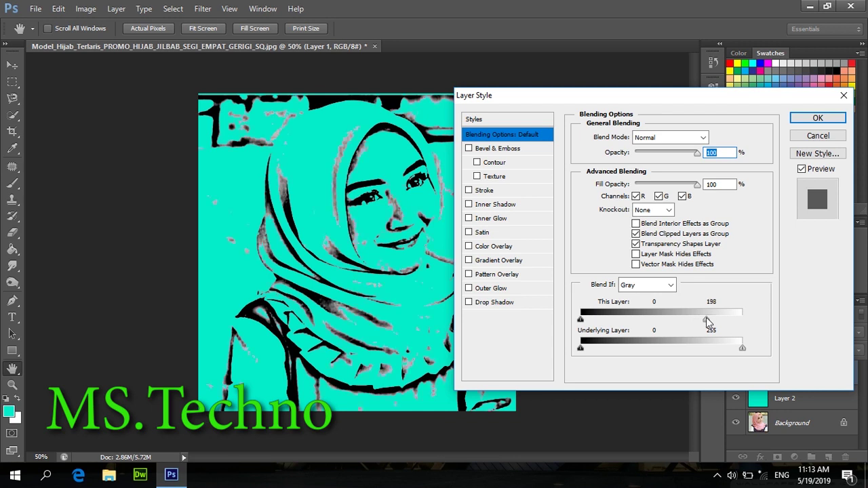
click(668, 104)
mouse_move(648, 102)
mouse_down()
mouse_move(807, 150)
mouse_move(775, 140)
mouse_move(740, 84)
mouse_move(678, 76)
mouse_move(636, 92)
mouse_up()
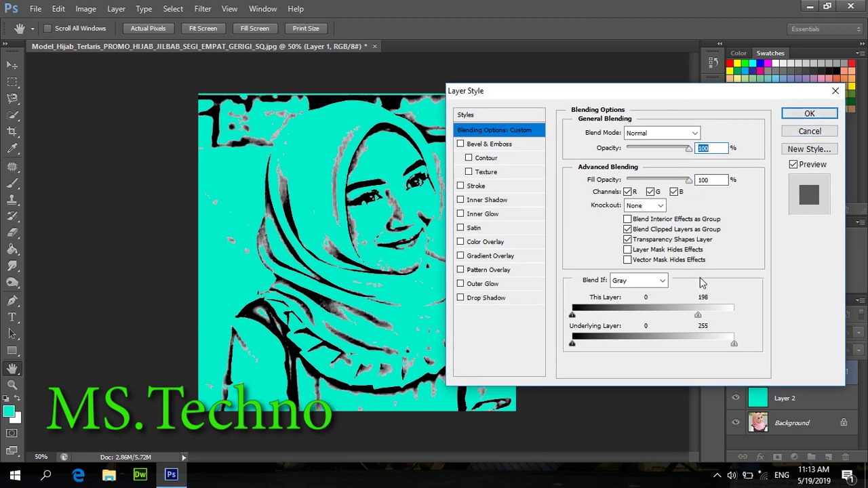
drag(697, 314, 682, 316)
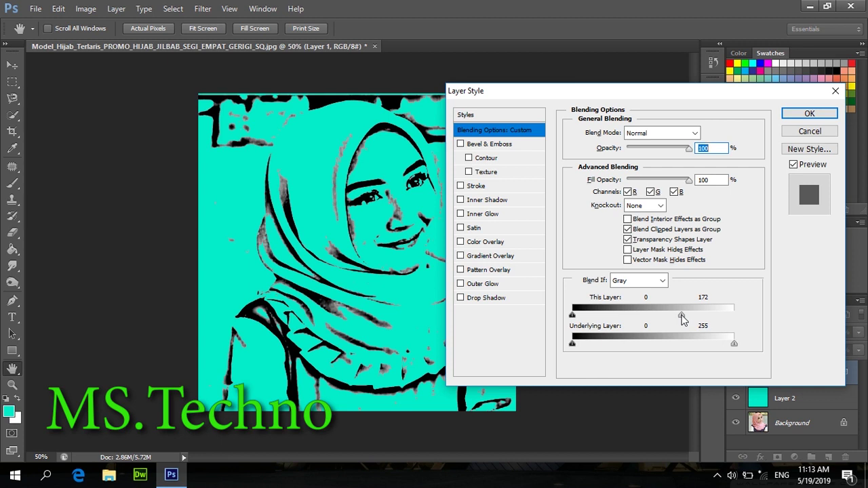
mouse_move(682, 315)
mouse_down()
mouse_move(668, 321)
mouse_move(683, 317)
mouse_up()
click(795, 116)
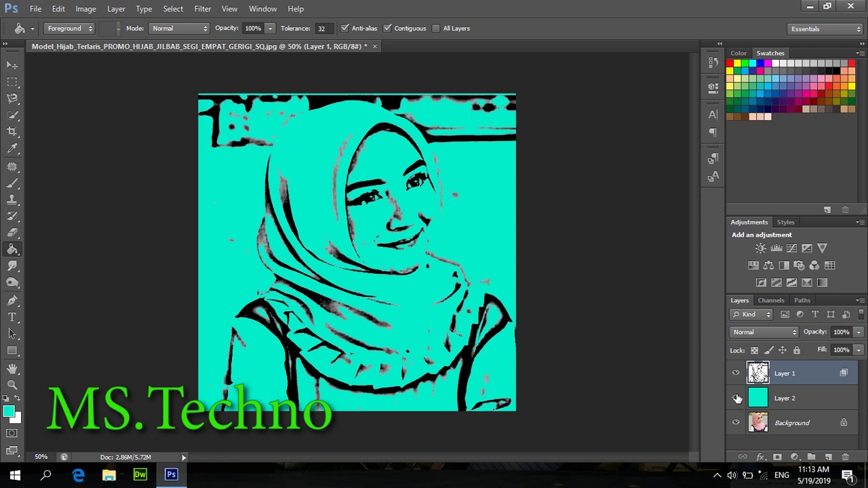
- Hide the Background layer and toggle Layer 2's visibility to check the line art, leaving Layer 2 visible
click(736, 423)
click(735, 399)
click(735, 399)
click(734, 399)
click(735, 398)
- Add a new empty layer above Layer 2 and merge Layer 1 down into it
click(810, 406)
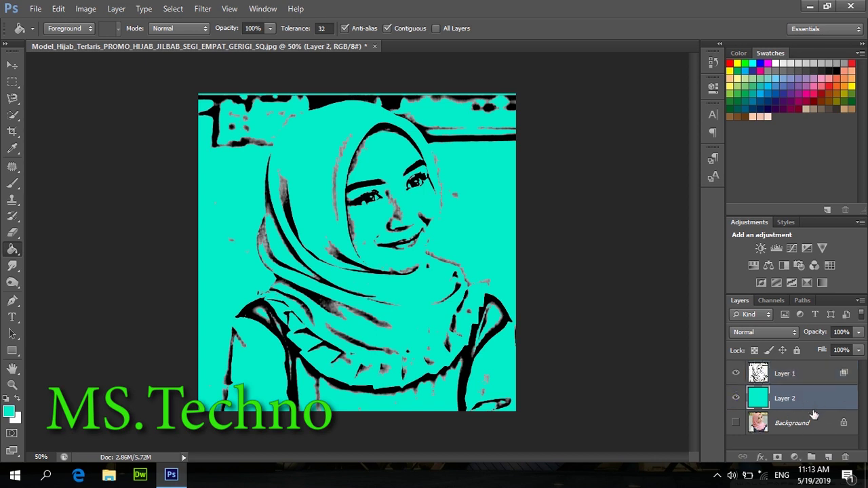
key(shift+ctrl+n)
key(Return)
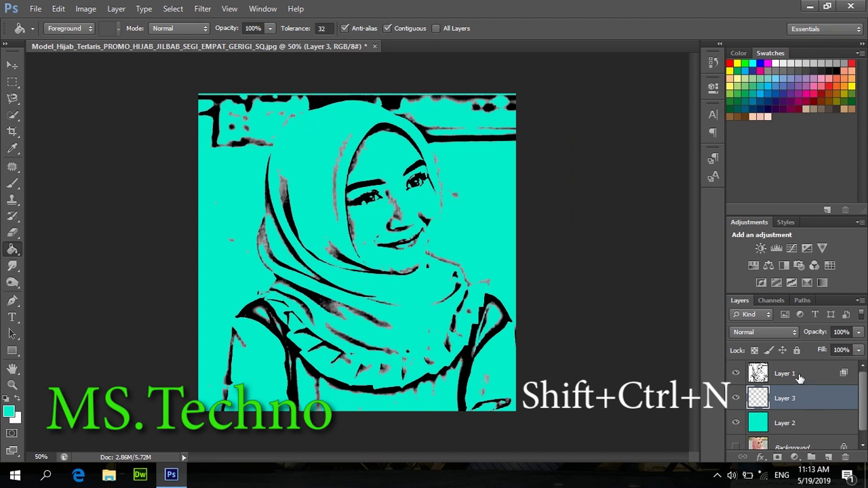
click(798, 374)
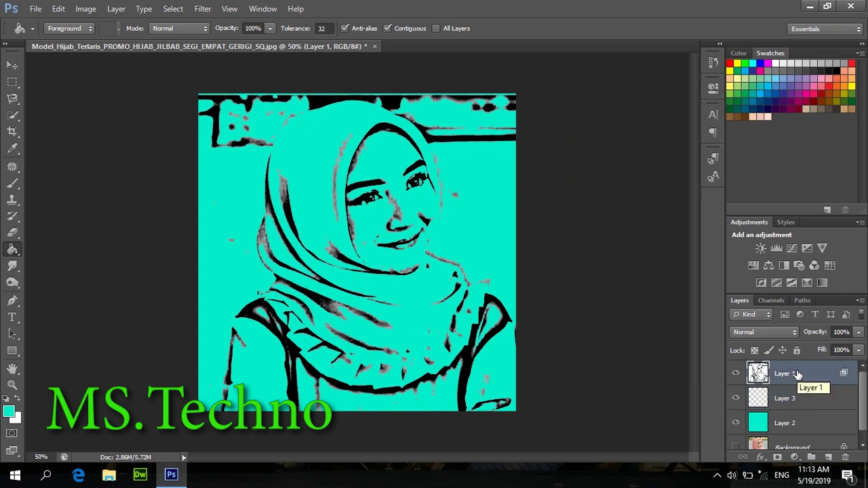
key(ctrl+e)
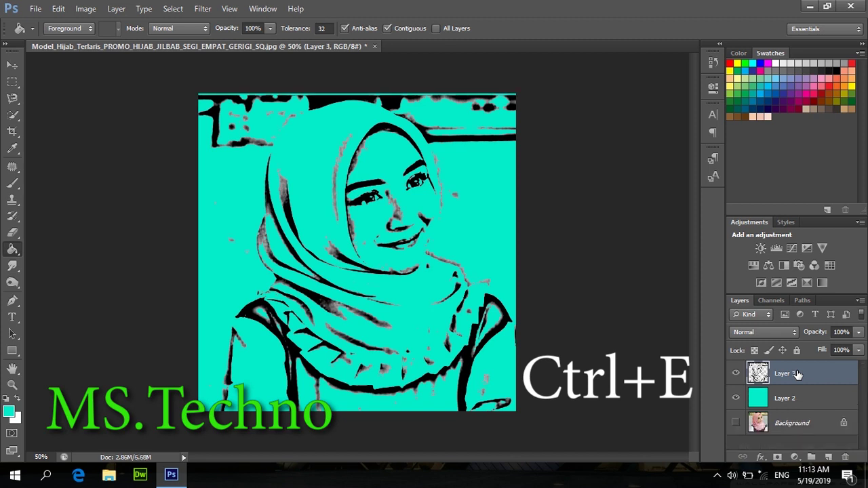
- Erase the background marks around the figure on Layer 3 with a large Eraser at maximum hardness
click(13, 235)
right_click(13, 238)
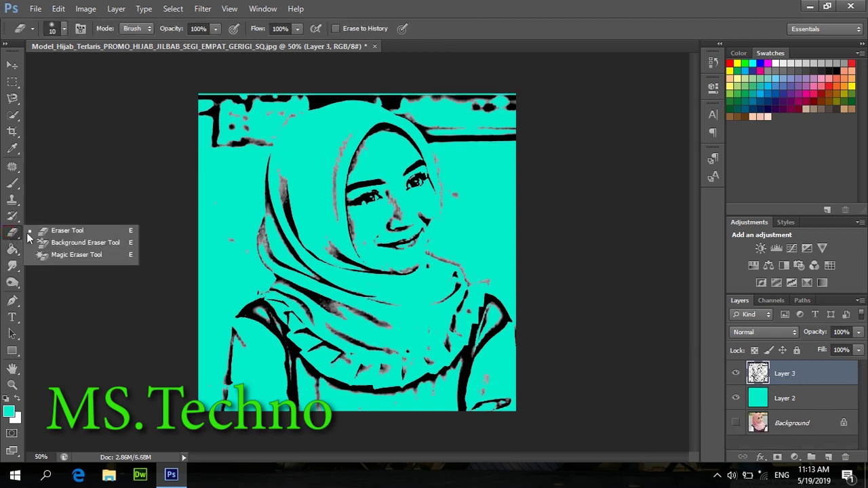
click(72, 234)
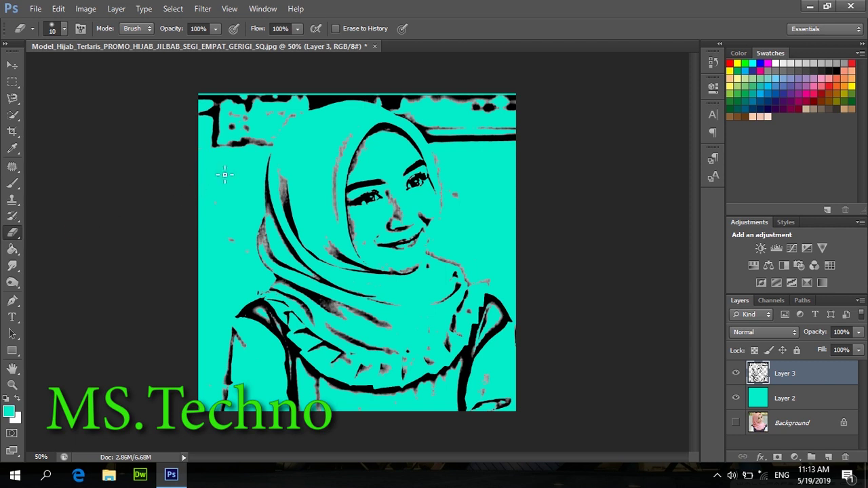
drag(224, 168, 237, 170)
click(64, 30)
drag(72, 70, 80, 71)
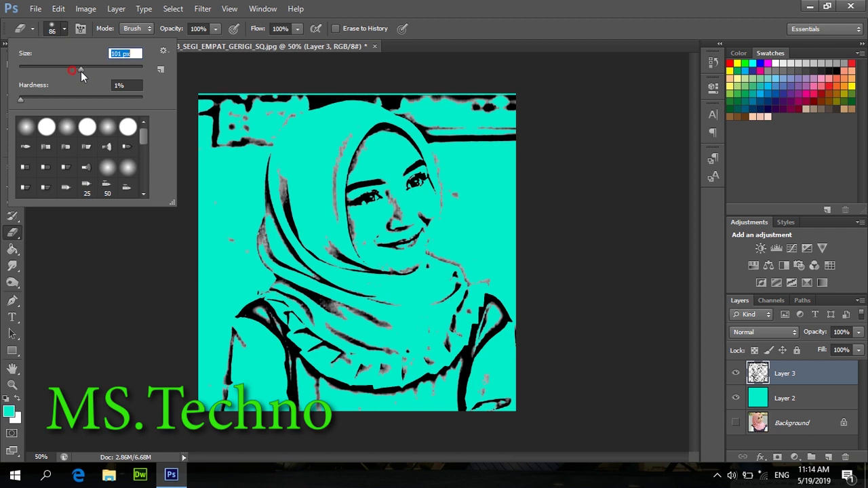
drag(24, 97, 144, 102)
mouse_move(81, 68)
mouse_down()
mouse_move(100, 69)
mouse_move(89, 67)
mouse_up()
drag(218, 109, 178, 125)
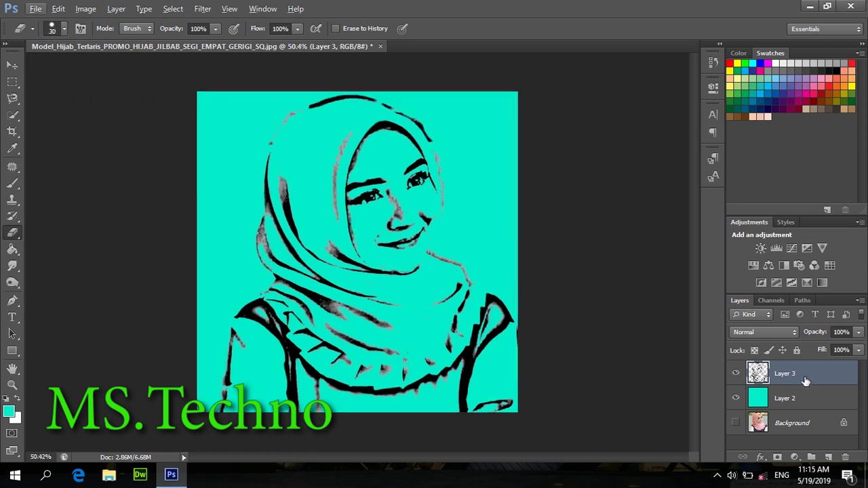
- Hide and show Layer 2, and darken Layer 3's line art with Hue/Saturation at Lightness -100
click(736, 399)
click(735, 398)
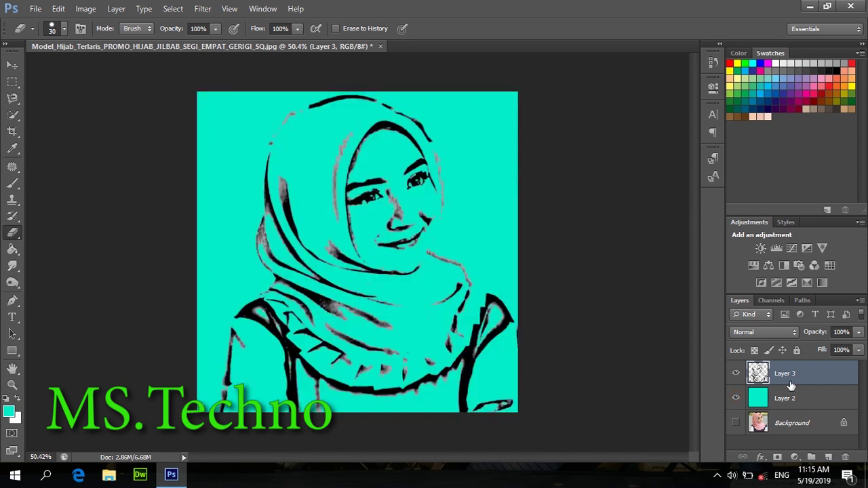
key(ctrl+u)
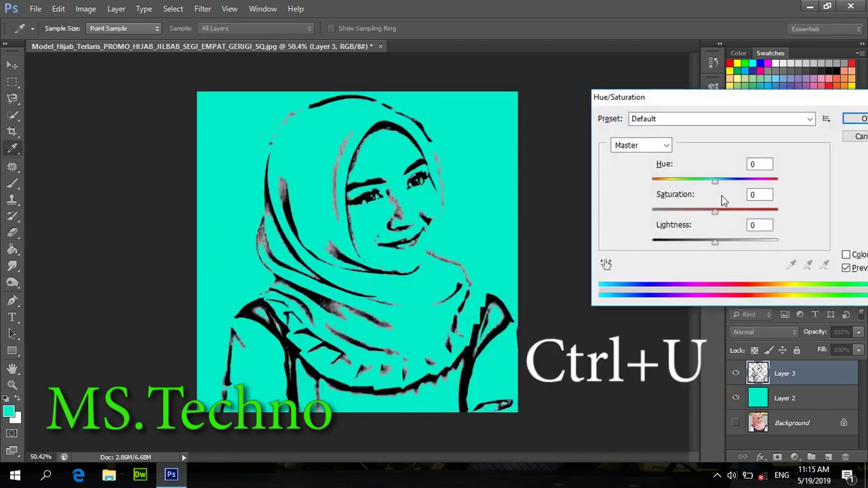
drag(715, 241, 539, 245)
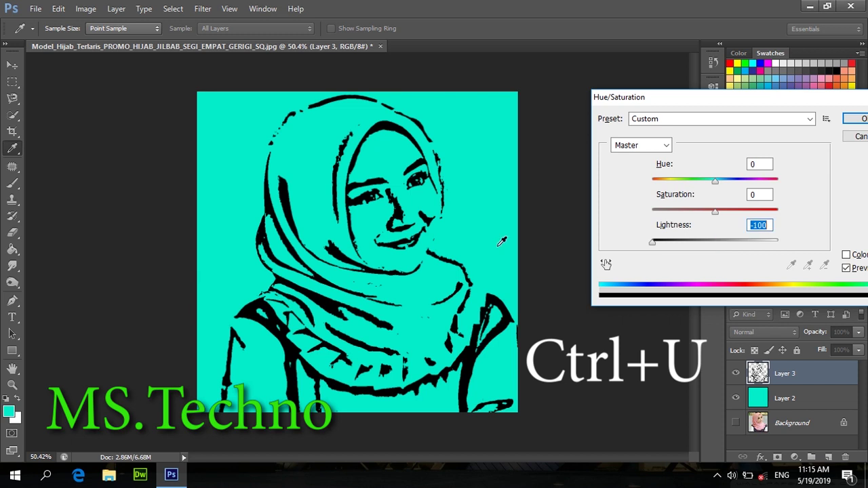
click(863, 122)
key(e)
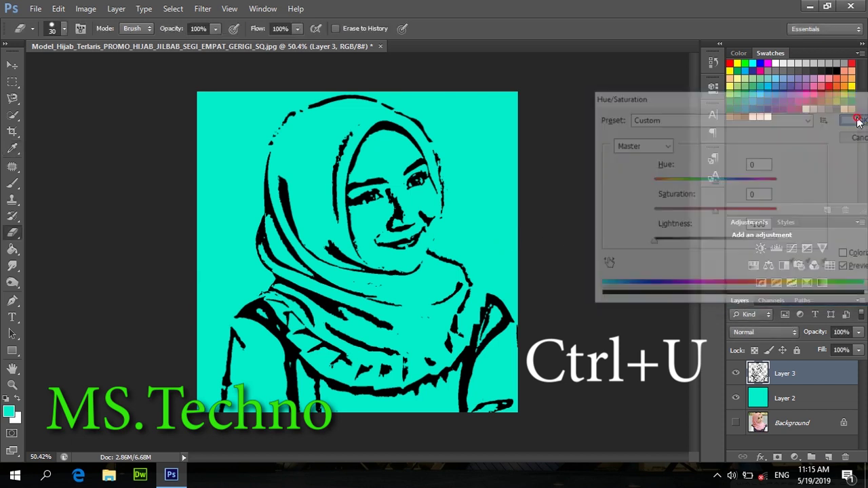
- Check Layer 3's black lines up close from the face down to the sleeves
scroll(379, 285, up, 1)
scroll(379, 284, up, 2)
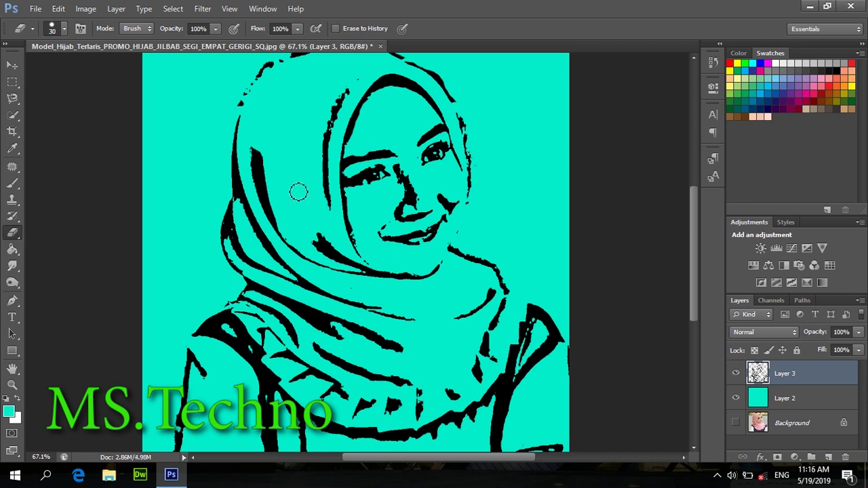
scroll(287, 97, down, 1)
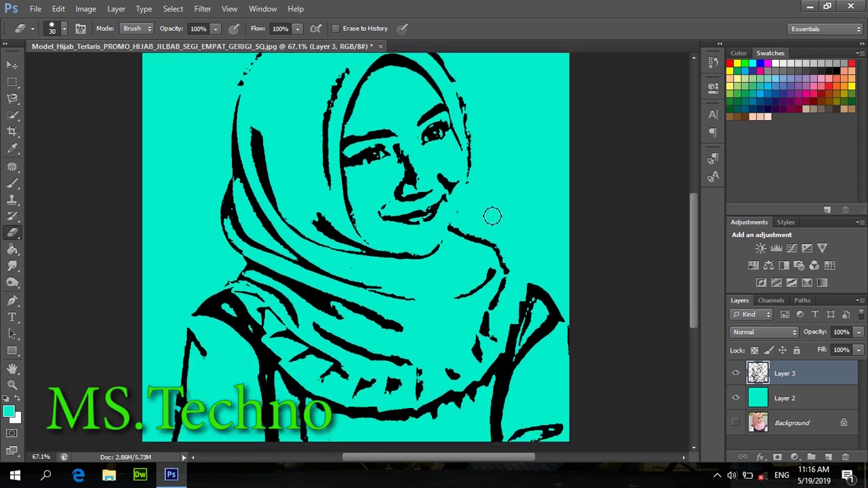
scroll(490, 190, down, 2)
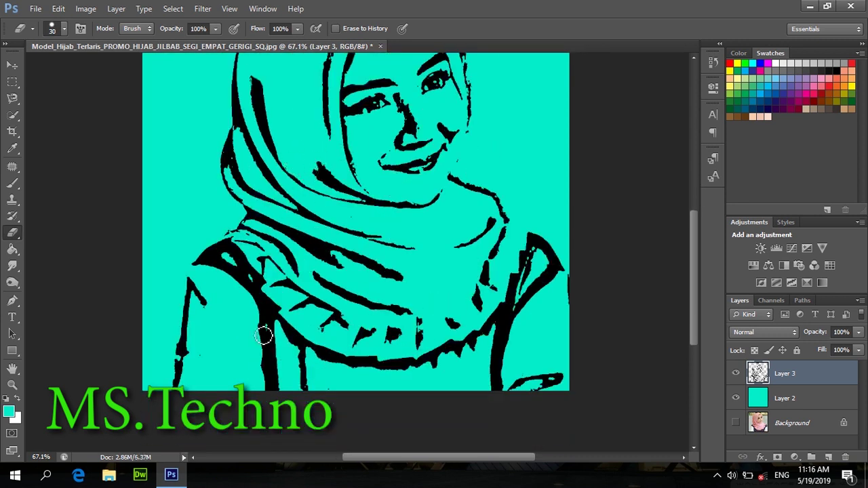
scroll(306, 305, down, 3)
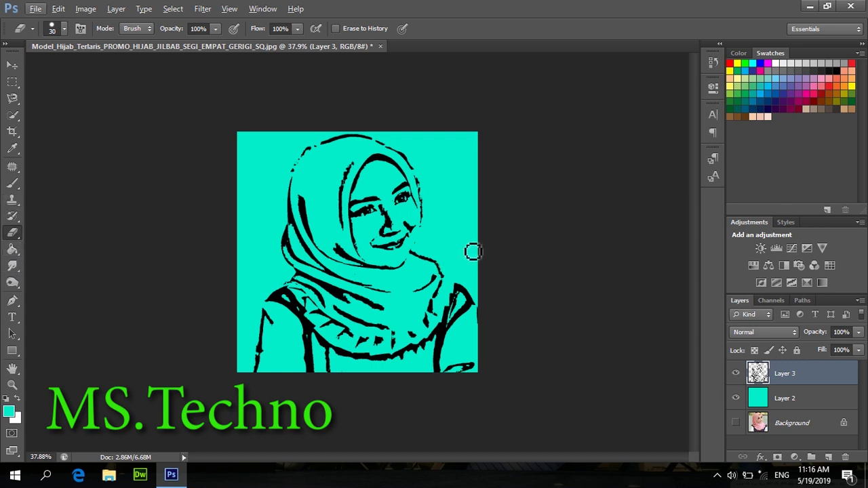
- Set up the Brush tool with a 113 px tip and 100% hardness
click(13, 184)
alt+right_click(267, 197)
click(59, 29)
drag(59, 97, 116, 105)
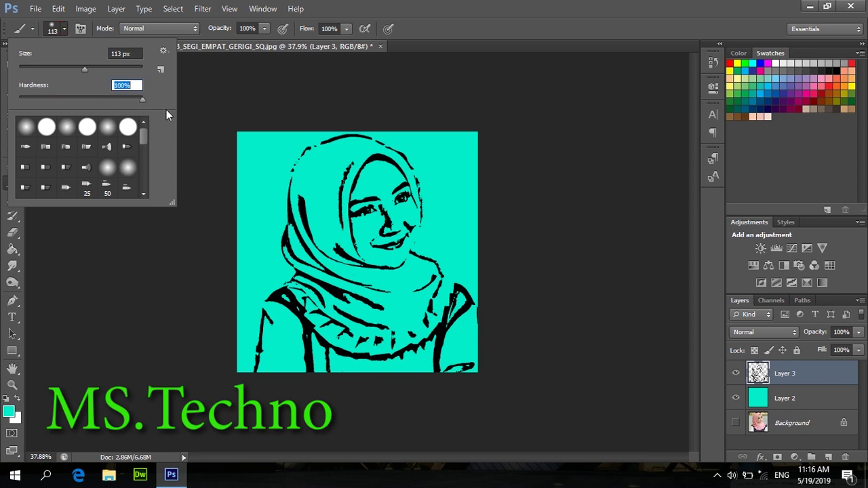
click(518, 3)
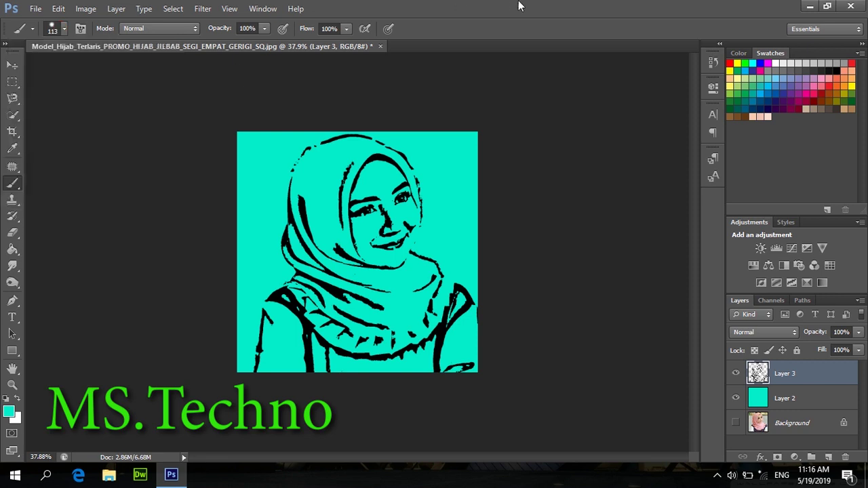
- Change the foreground colour to a bright magenta-purple
click(11, 413)
drag(631, 291, 630, 276)
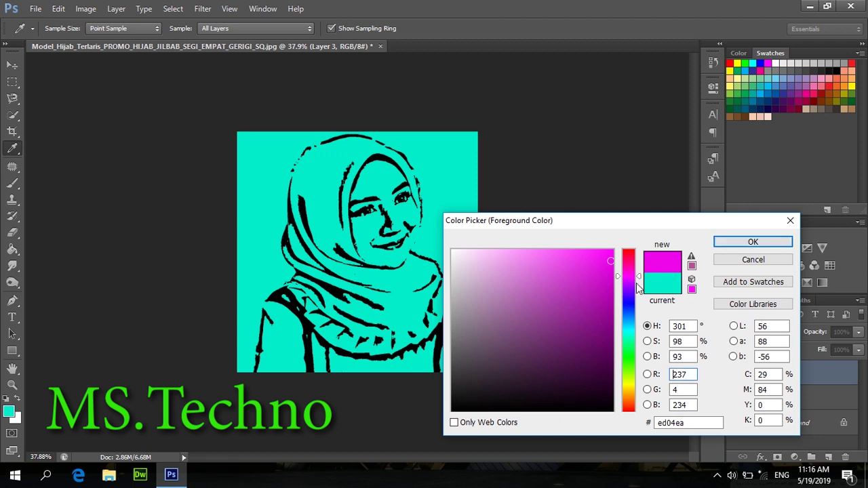
drag(631, 288, 632, 275)
click(745, 242)
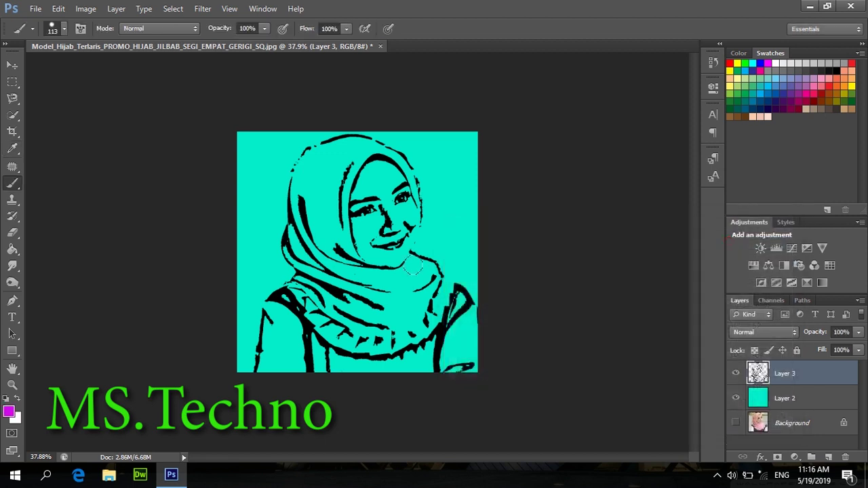
- Reduce the brush size to 66 px and add a new empty layer directly above Layer 2
scroll(350, 305, up, 1)
scroll(346, 308, up, 1)
drag(343, 305, 333, 302)
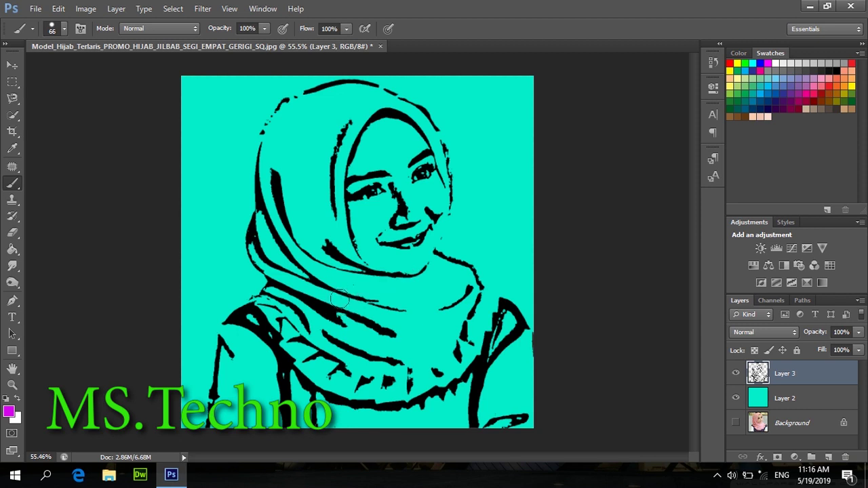
click(815, 400)
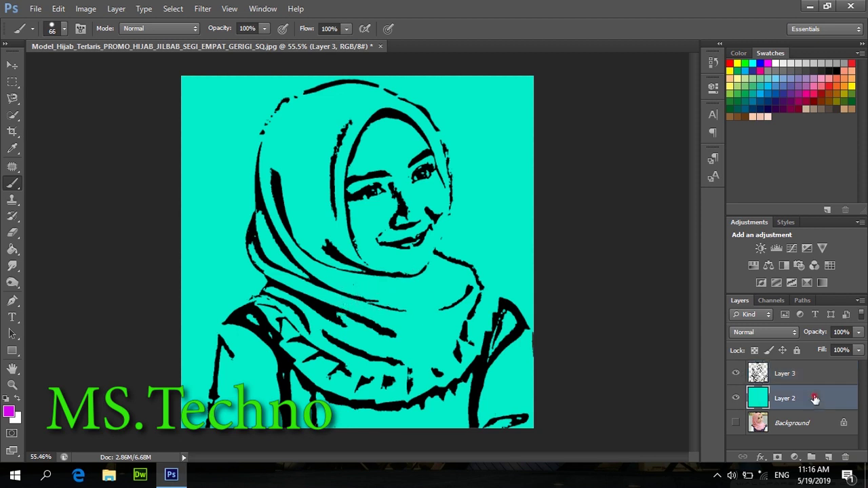
key(shift+ctrl+n)
key(Return)
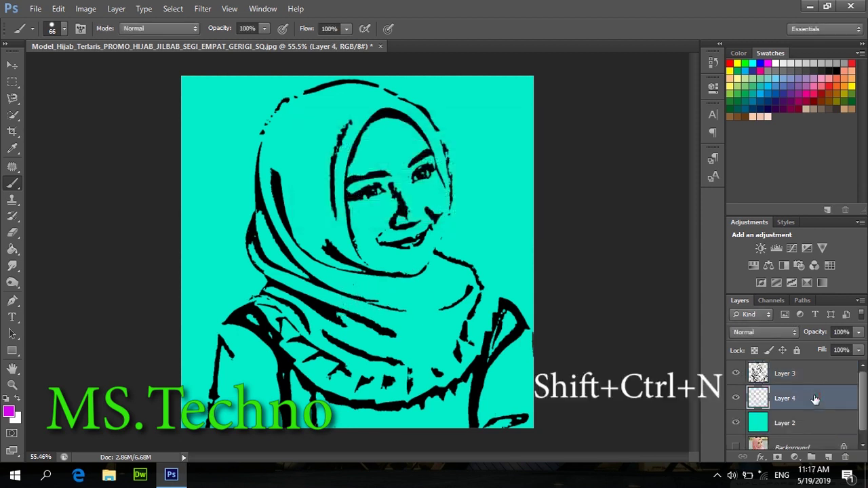
mouse_move(396, 310)
mouse_down()
mouse_move(307, 284)
mouse_move(368, 296)
mouse_move(288, 275)
mouse_move(259, 241)
mouse_up()
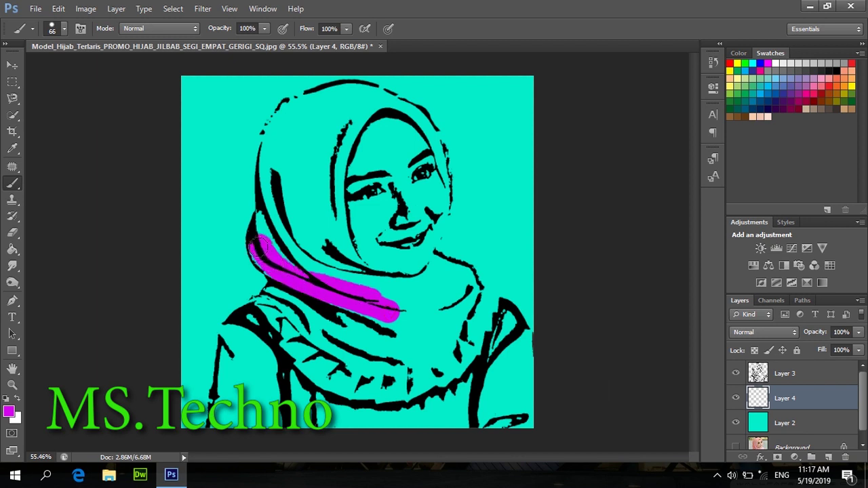
key(ctrl+z)
mouse_move(283, 272)
mouse_down()
mouse_move(257, 247)
mouse_move(279, 244)
mouse_move(263, 219)
mouse_move(263, 177)
mouse_up()
key(ctrl+z)
- Paint the hijab magenta on Layer 4, covering the head, the folds and the draped part around the neck
mouse_move(282, 218)
mouse_down()
mouse_move(289, 265)
mouse_move(420, 315)
mouse_move(323, 321)
mouse_move(413, 339)
mouse_move(309, 290)
mouse_move(387, 317)
mouse_move(460, 305)
mouse_move(319, 284)
mouse_move(359, 290)
mouse_move(318, 250)
mouse_move(353, 271)
mouse_move(321, 212)
mouse_move(314, 259)
mouse_move(301, 237)
mouse_up()
mouse_move(342, 110)
mouse_down()
mouse_move(334, 115)
mouse_move(338, 153)
mouse_move(305, 110)
mouse_move(279, 199)
mouse_move(346, 271)
mouse_up()
mouse_move(304, 318)
mouse_down()
mouse_move(282, 315)
mouse_move(290, 344)
mouse_up()
mouse_move(268, 308)
mouse_down()
mouse_move(434, 363)
mouse_move(465, 341)
mouse_move(483, 302)
mouse_move(474, 289)
mouse_move(475, 329)
mouse_move(438, 377)
mouse_move(365, 392)
mouse_move(304, 362)
mouse_move(372, 377)
mouse_move(432, 357)
mouse_move(424, 309)
mouse_move(395, 345)
mouse_move(294, 323)
mouse_move(270, 295)
mouse_move(284, 291)
mouse_move(257, 249)
mouse_up()
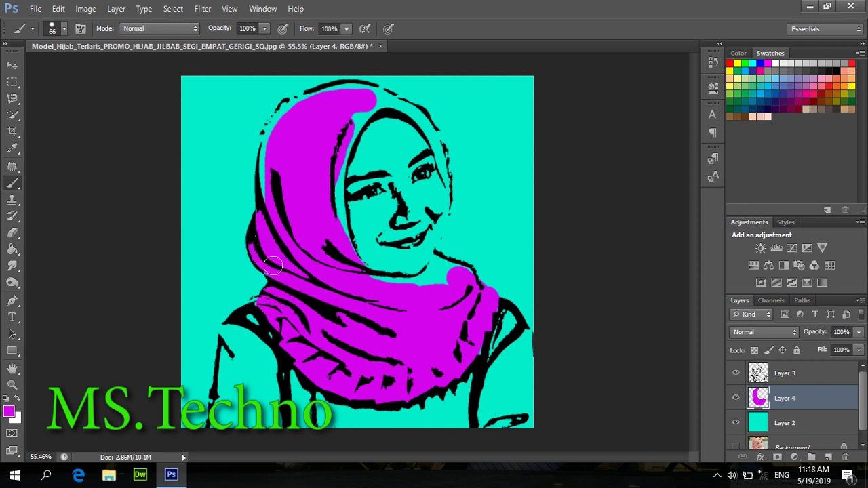
drag(461, 275, 432, 286)
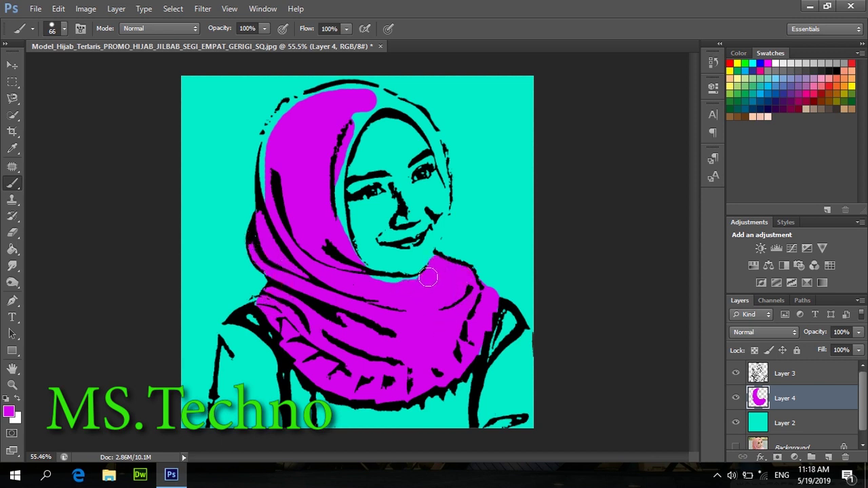
mouse_move(326, 94)
mouse_down()
mouse_move(289, 105)
mouse_move(273, 130)
mouse_move(267, 196)
mouse_up()
drag(335, 136, 356, 111)
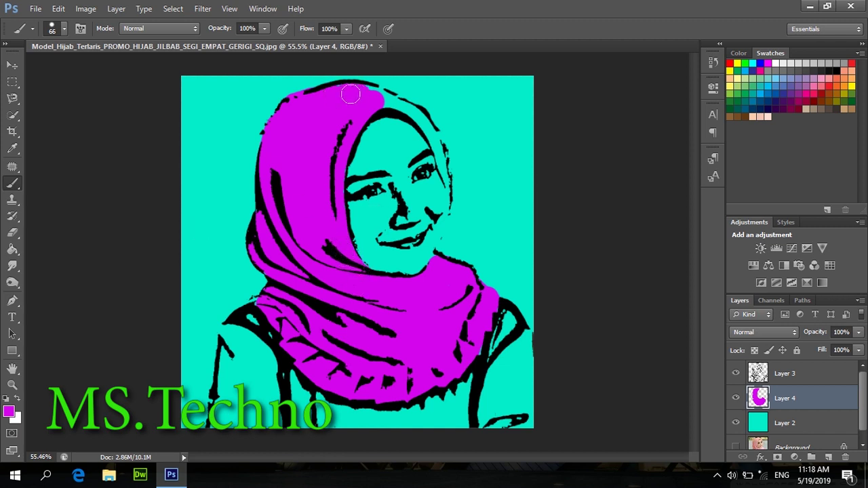
- Shrink the brush and paint the hijab's narrow band above the forehead and down the far side of the face
scroll(412, 132, up, 7)
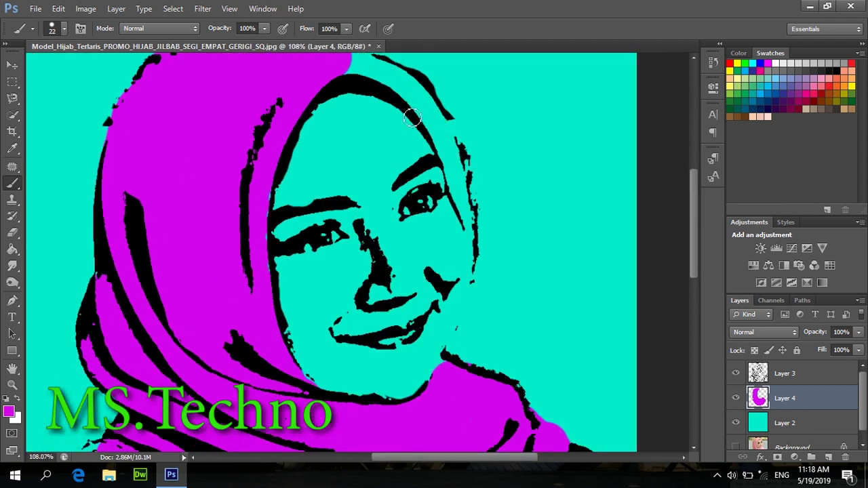
scroll(408, 116, up, 2)
key(bracketleft)
key(bracketleft)
key(bracketleft)
key(bracketleft)
key(bracketleft)
mouse_move(346, 103)
mouse_down()
mouse_move(410, 131)
mouse_move(453, 186)
mouse_move(462, 215)
mouse_move(428, 156)
mouse_move(364, 120)
mouse_move(431, 178)
mouse_move(459, 218)
mouse_move(467, 208)
mouse_move(452, 158)
mouse_move(455, 176)
mouse_move(461, 160)
mouse_move(471, 217)
mouse_up()
- Paint the hijab's thin lower tip beside the cheek with a 13 px brush and erase the overshoot there
scroll(444, 196, down, 2)
scroll(503, 227, down, 2)
alt+right_click(500, 182)
mouse_move(476, 176)
mouse_down()
mouse_move(479, 202)
mouse_move(473, 165)
mouse_up()
drag(482, 208, 482, 218)
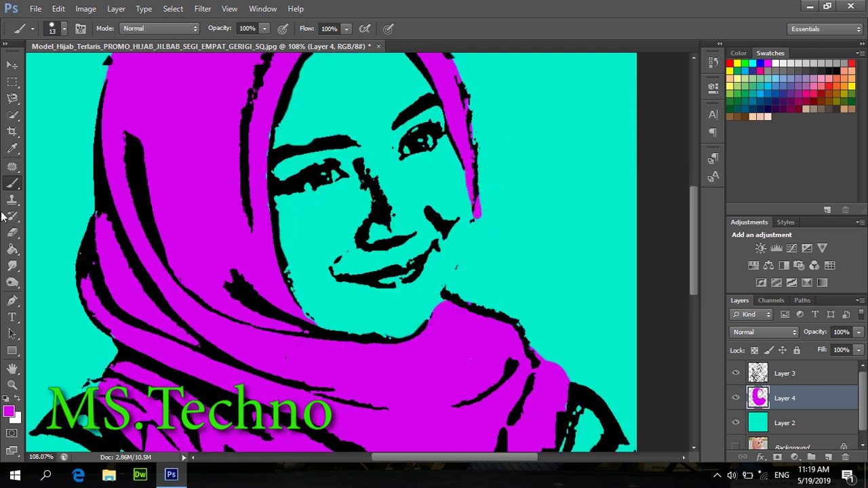
click(12, 232)
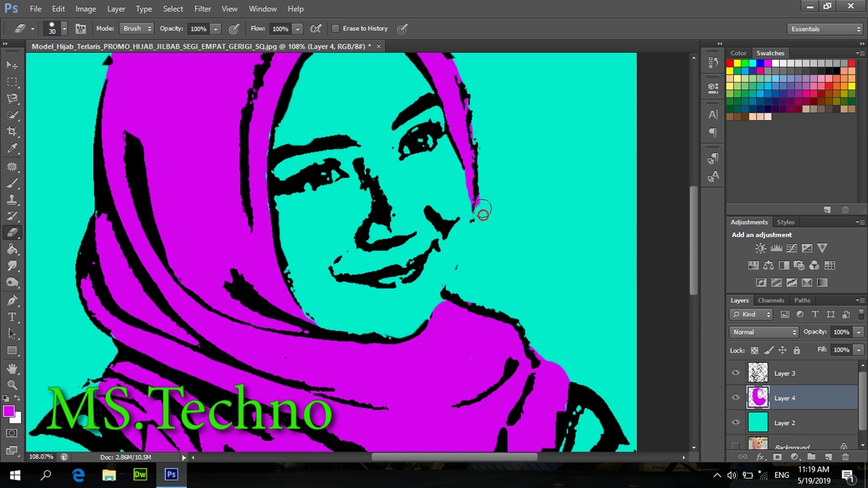
- Return to the Brush tool and set the foreground colour to orange ed6704
click(12, 184)
scroll(581, 305, down, 5)
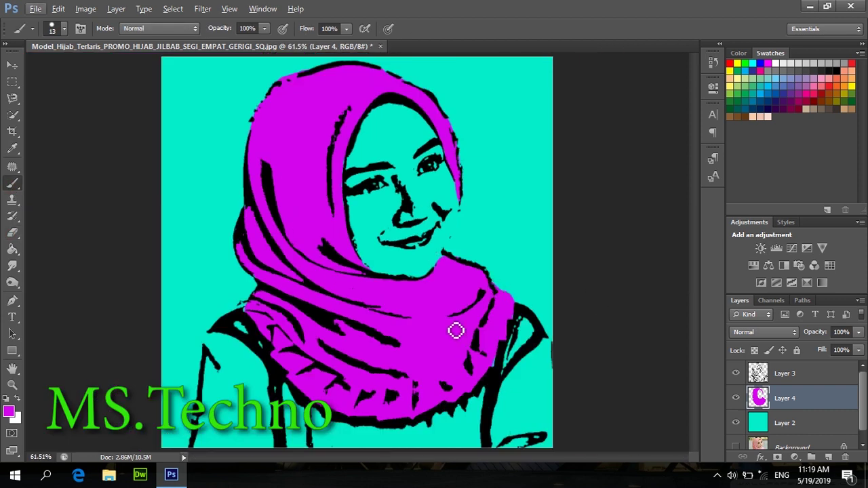
click(9, 411)
drag(628, 277, 628, 401)
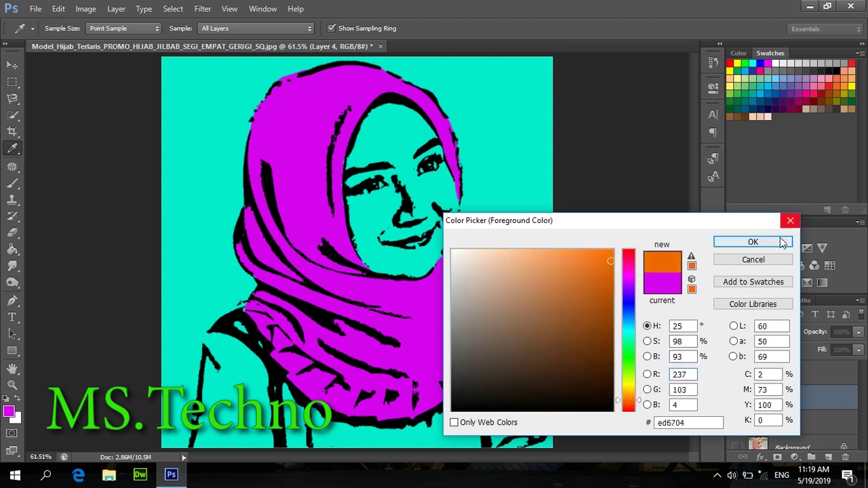
click(783, 241)
- Paint the dress front and both shoulder areas orange on Layer 4, adjusting the brush size to fit each area
mouse_move(507, 356)
mouse_down()
mouse_move(523, 327)
mouse_move(477, 444)
mouse_up()
alt+right_click(508, 352)
mouse_move(449, 434)
mouse_down()
mouse_move(322, 440)
mouse_move(318, 418)
mouse_up()
mouse_move(302, 425)
mouse_down()
mouse_move(289, 402)
mouse_move(294, 440)
mouse_move(439, 431)
mouse_move(458, 418)
mouse_up()
alt+right_click(302, 429)
alt+right_click(457, 434)
alt+right_click(461, 417)
alt+right_click(230, 332)
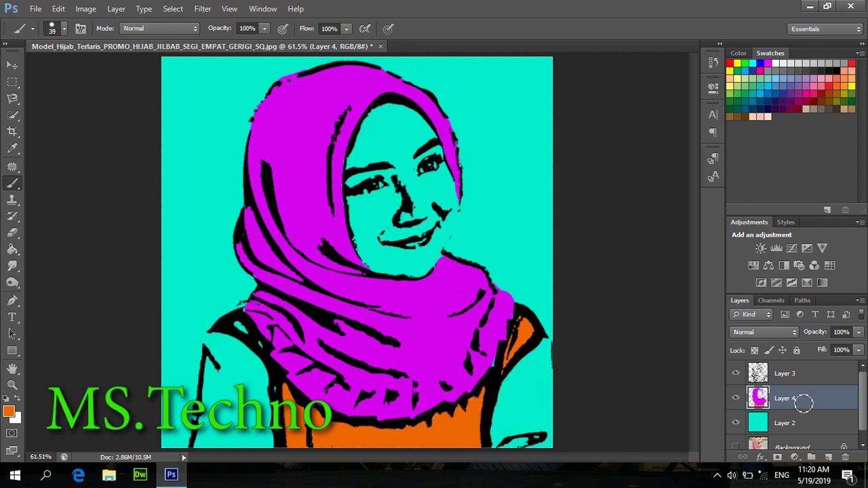
click(258, 345)
- Swap the foreground colour to white and paint both sleeves on Layer 4
click(17, 399)
mouse_move(229, 393)
mouse_down()
mouse_move(268, 443)
mouse_move(239, 441)
mouse_move(211, 452)
mouse_move(200, 444)
mouse_move(217, 338)
mouse_move(256, 360)
mouse_move(271, 392)
mouse_move(256, 391)
mouse_move(235, 415)
mouse_move(253, 371)
mouse_move(222, 361)
mouse_up()
mouse_move(514, 398)
mouse_down()
mouse_move(503, 431)
mouse_move(496, 417)
mouse_move(544, 344)
mouse_move(540, 434)
mouse_move(514, 398)
mouse_up()
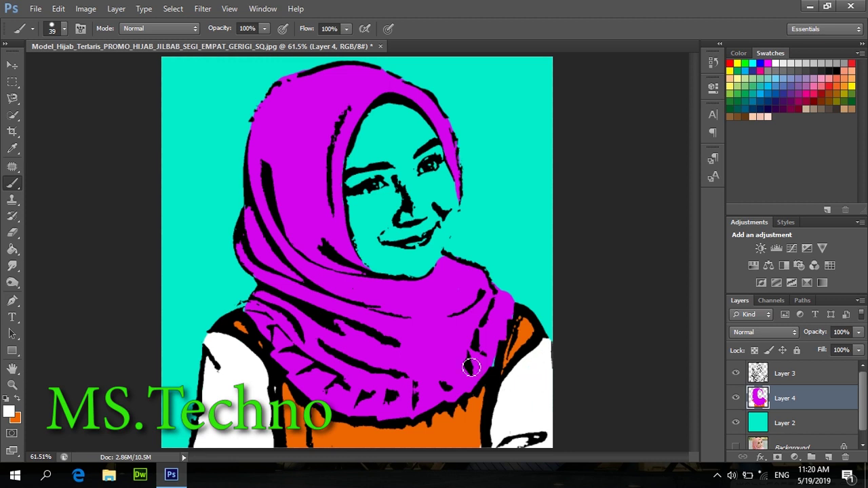
- Sample the hijab's magenta as the foreground colour and touch up the hijab's lower edge with a 26 px brush
click(12, 149)
click(304, 213)
click(11, 183)
alt+right_click(441, 340)
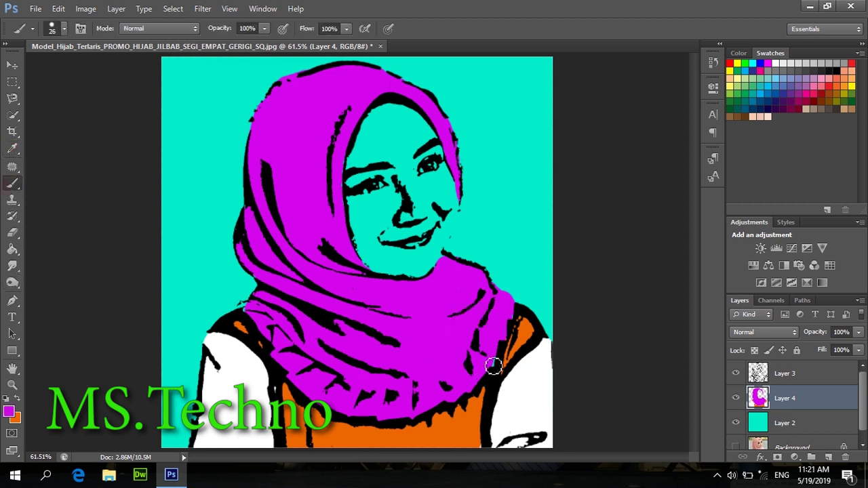
scroll(461, 320, down, 12)
scroll(416, 341, up, 7)
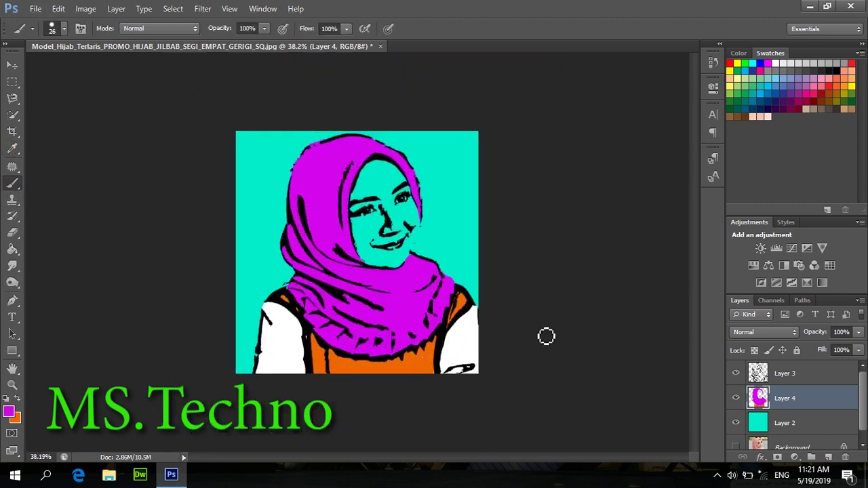
- Pick a light peach swatch and paint the whole face on Layer 4 with a 58 px brush
scroll(370, 241, up, 4)
click(753, 118)
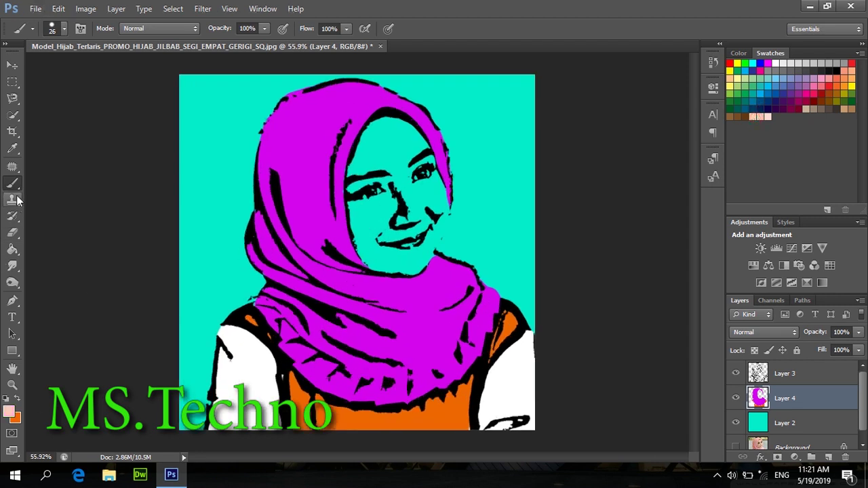
alt+right_click(372, 187)
mouse_move(407, 155)
mouse_down()
mouse_move(391, 135)
mouse_move(379, 148)
mouse_move(381, 126)
mouse_move(357, 169)
mouse_move(379, 259)
mouse_move(363, 241)
mouse_move(358, 210)
mouse_move(402, 184)
mouse_move(406, 135)
mouse_move(383, 125)
mouse_move(410, 137)
mouse_move(420, 157)
mouse_move(419, 147)
mouse_move(410, 216)
mouse_move(388, 202)
mouse_move(393, 241)
mouse_move(415, 229)
mouse_move(419, 251)
mouse_move(411, 263)
mouse_move(369, 253)
mouse_move(396, 241)
mouse_move(392, 262)
mouse_move(375, 259)
mouse_move(422, 252)
mouse_move(440, 199)
mouse_move(433, 184)
mouse_move(422, 215)
mouse_up()
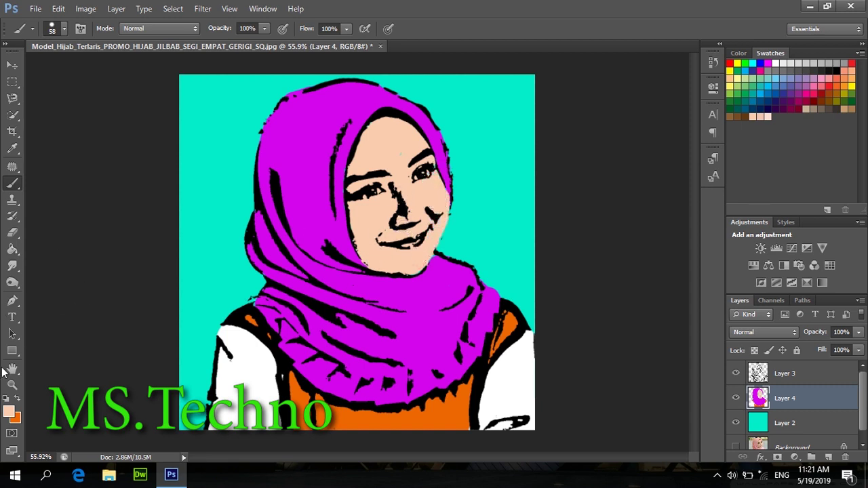
- Set the foreground colour to the near-white skin tint f8ebe3
click(9, 411)
click(477, 253)
click(478, 256)
click(466, 254)
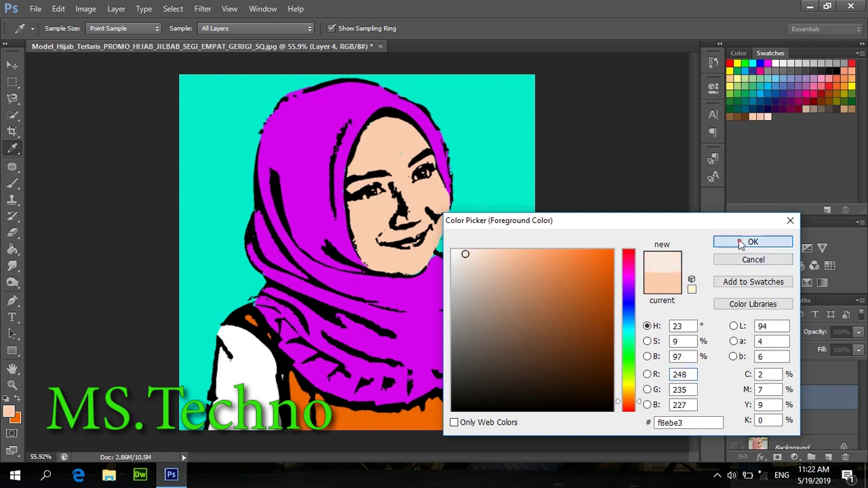
click(740, 246)
- Paint the white of the eye nearest the hijab's wide side with the pale tint, using an 8 px brush
alt+right_click(381, 199)
scroll(374, 204, up, 3)
alt+right_click(405, 179)
click(399, 172)
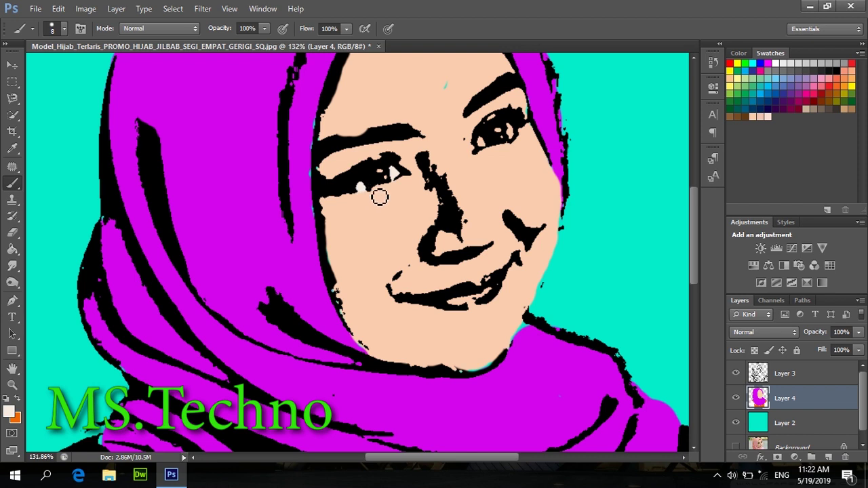
alt+right_click(365, 190)
scroll(517, 255, down, 4)
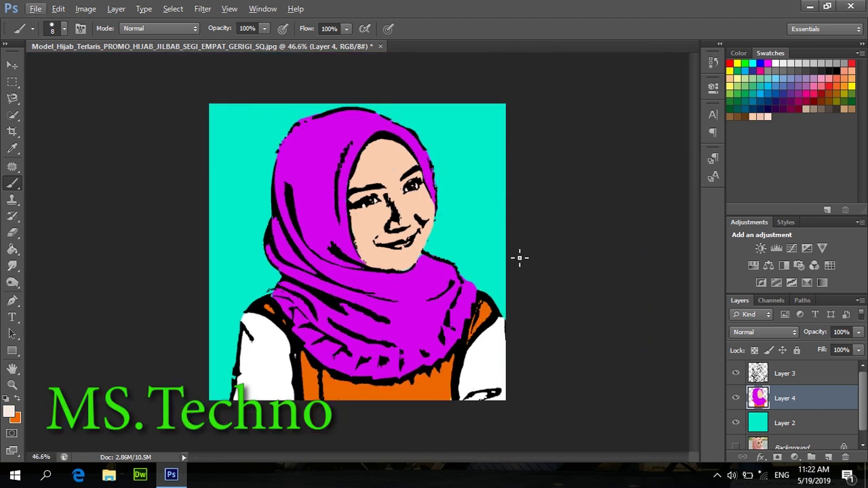